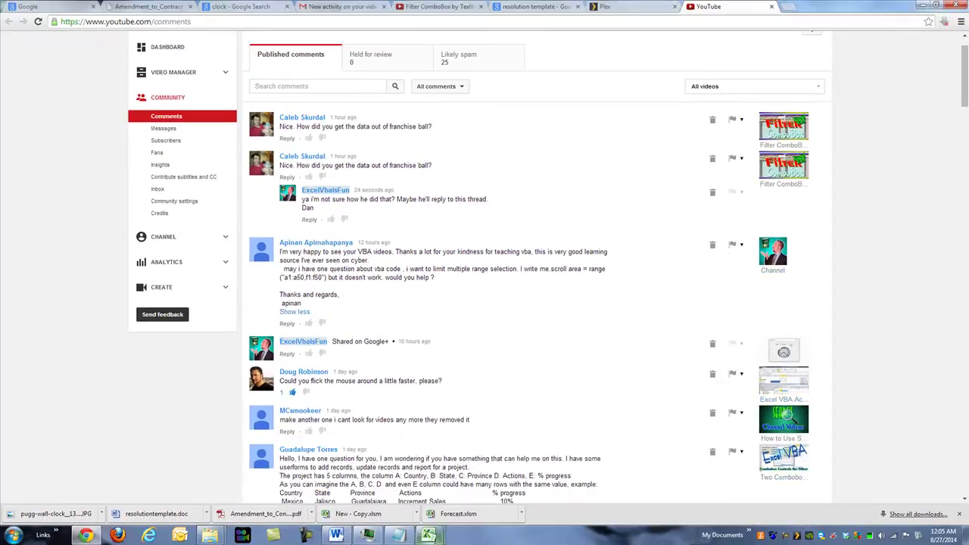
- Switch to the Book1 workbook in Excel and open Sheet1's code and properties in the Visual Basic editor
mouse_move(434, 535)
click(386, 487)
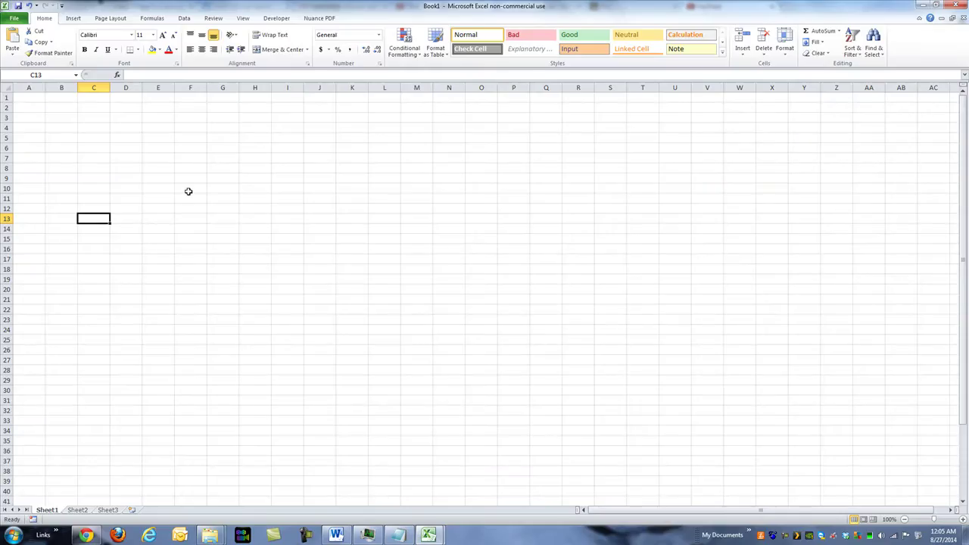
click(127, 156)
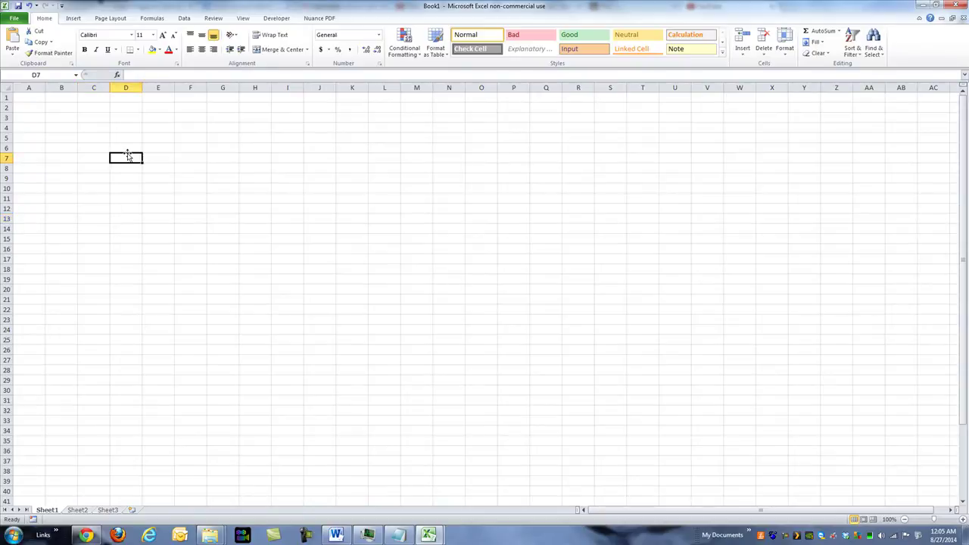
key(alt+F11)
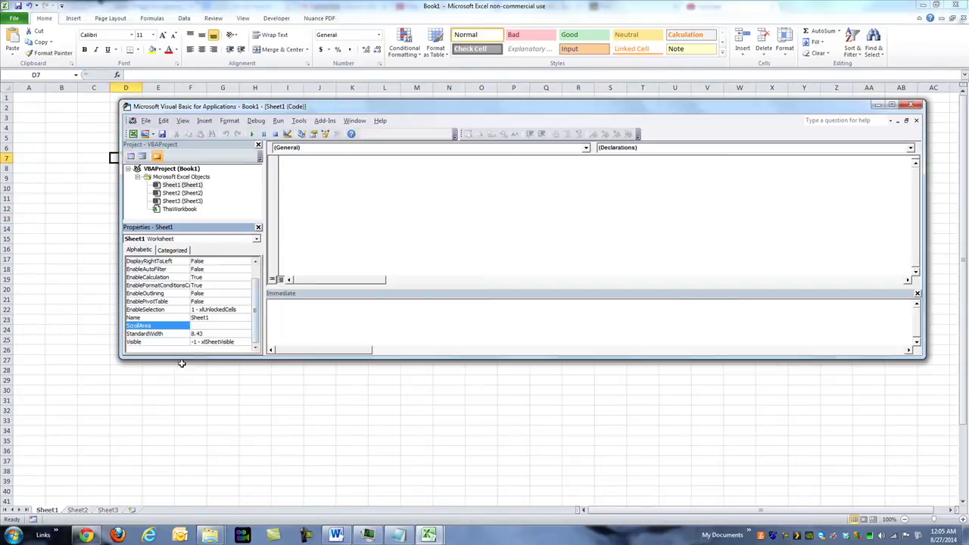
double_click(163, 187)
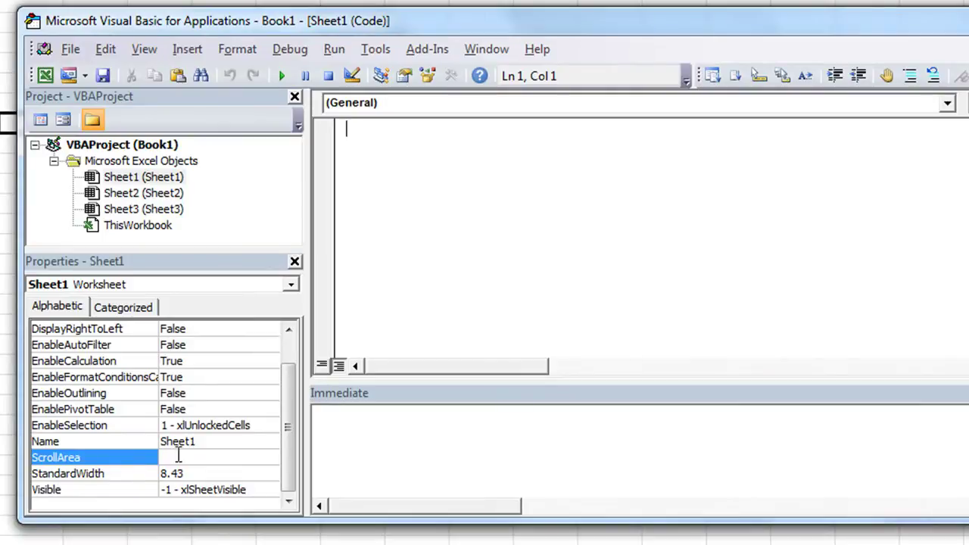
- Try to set Sheet1's ScrollArea property to range("a1:a50,f1:f50")
click(194, 455)
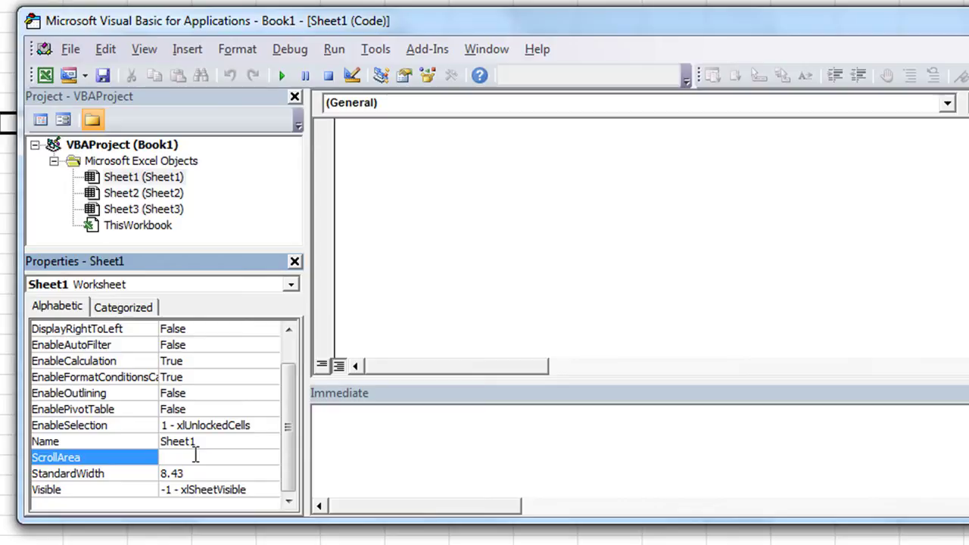
text(("a1:a50,f1:f50"))
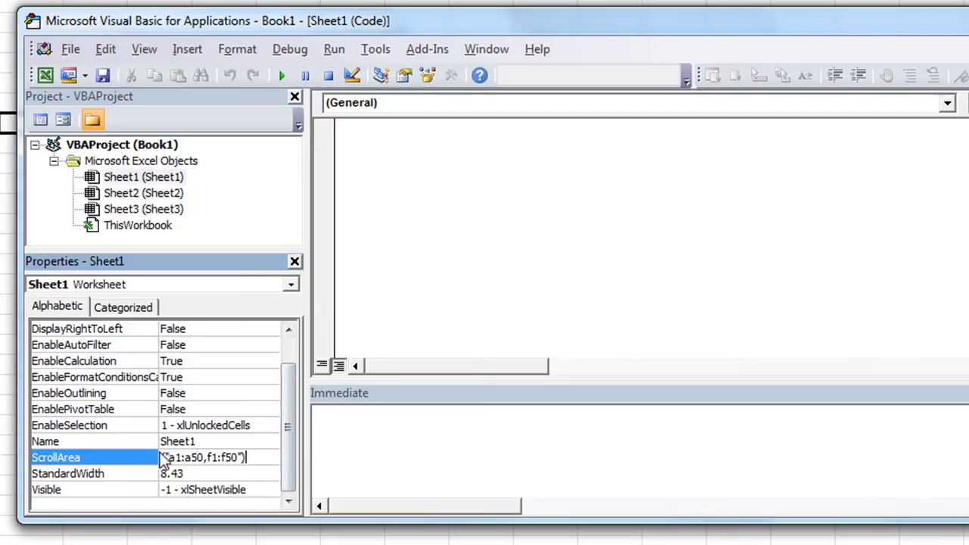
click(161, 453)
text(range)
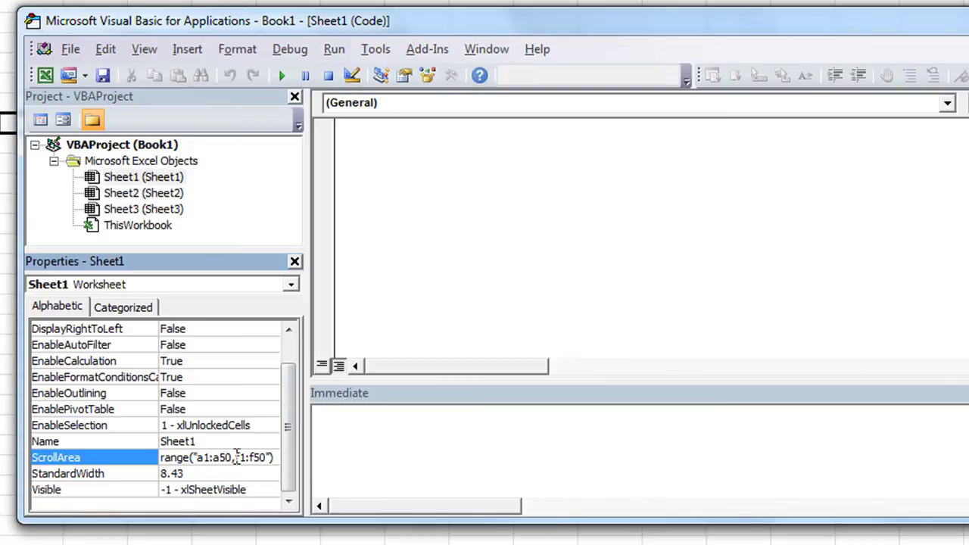
key(Return)
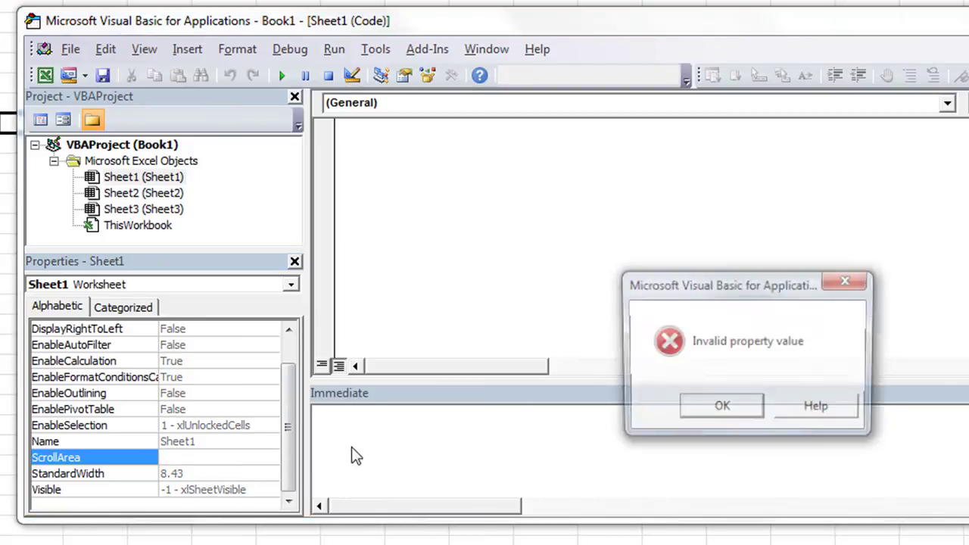
click(755, 411)
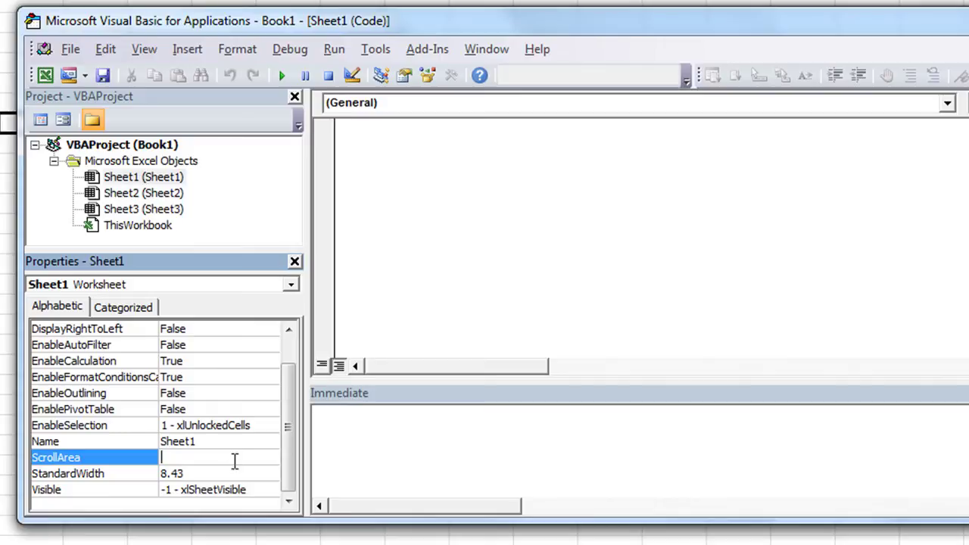
- Enter ("a1:a50,f1:f50") as Sheet1's ScrollArea value and strip its enclosing parentheses
text(("a1:a50,f1:f50"))
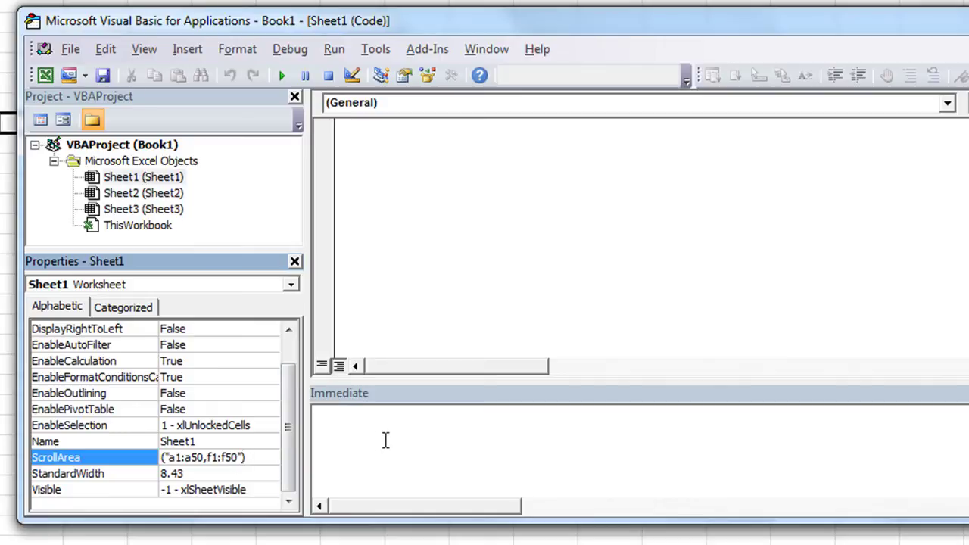
key(BackSpace)
click(163, 457)
key(BackSpace)
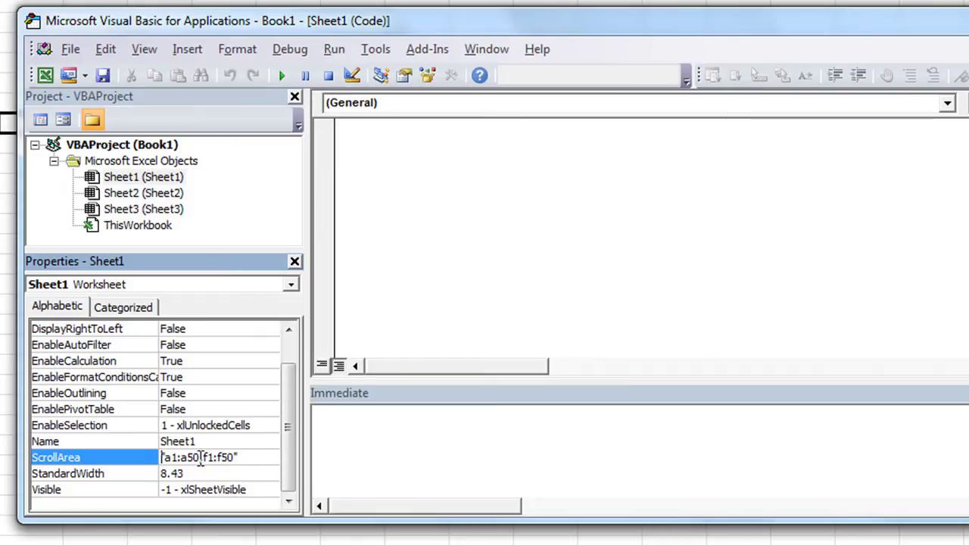
- Replace the pending ScrollArea text and set Sheet1's scroll area to a1:f50
drag(241, 458, 135, 461)
text(a1)
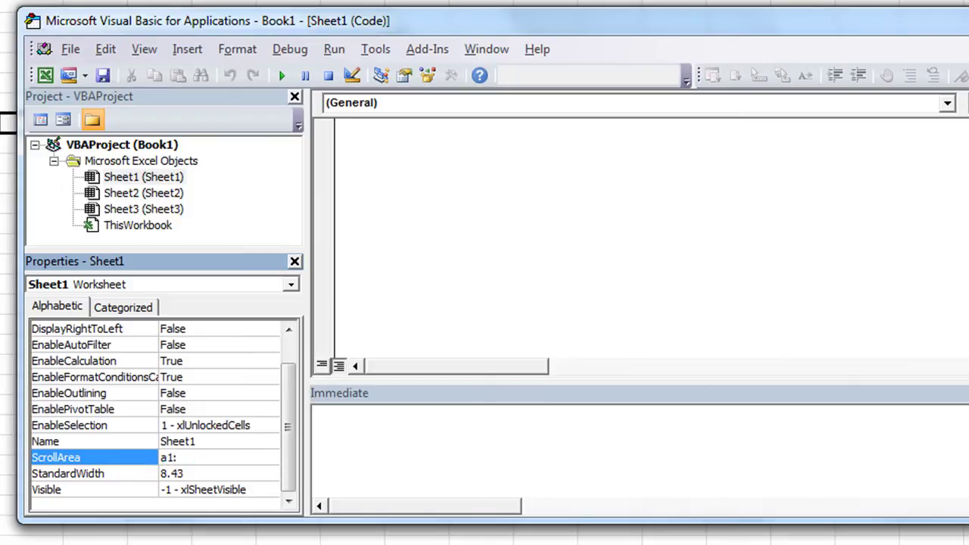
text(:a)
key(BackSpace)
text(f50)
key(Return)
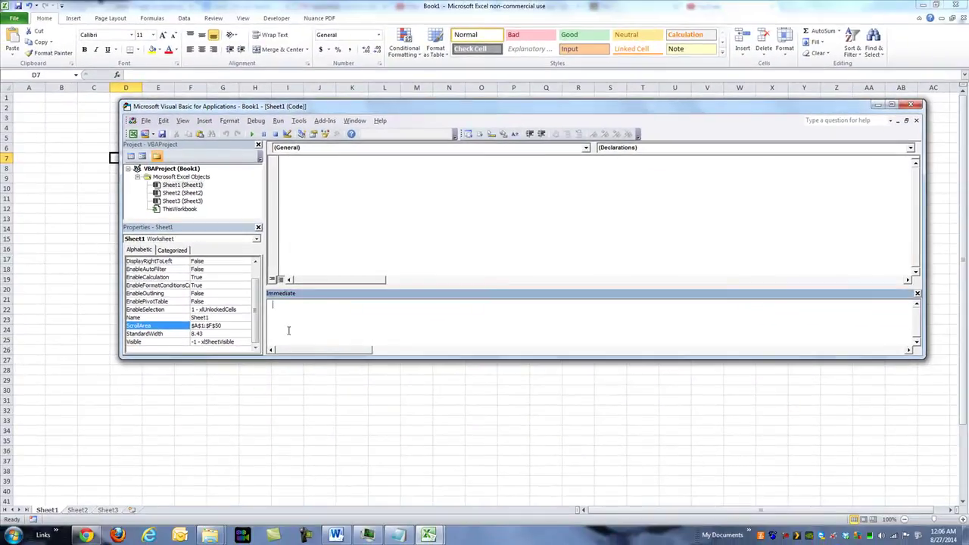
- Check the scroll area's lower limit on Sheet1 by selecting its last cell, F50
click(27, 251)
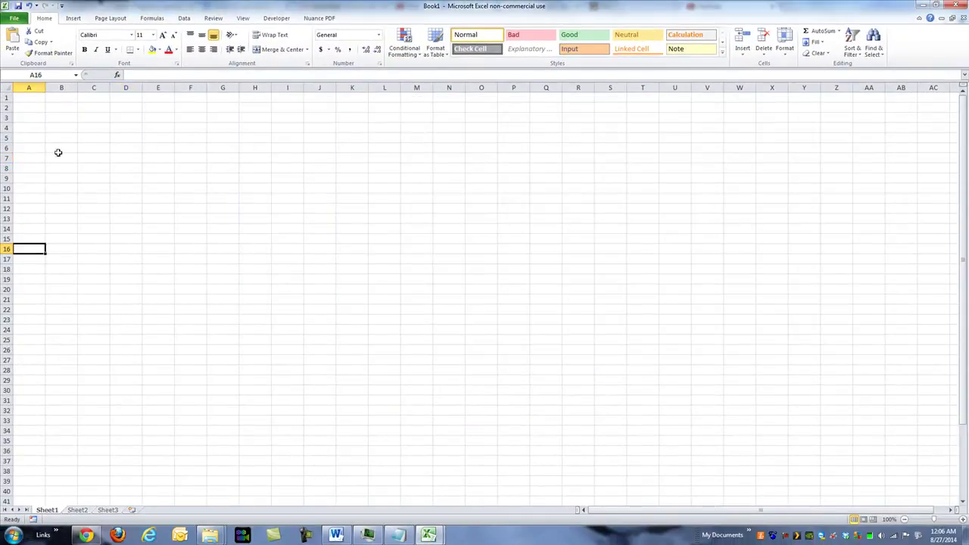
scroll(87, 348, down, 3)
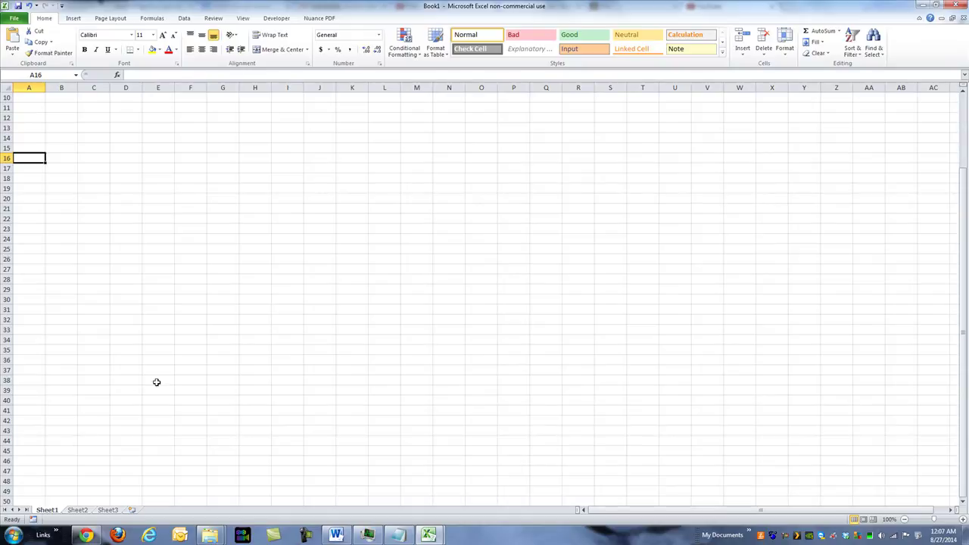
click(199, 502)
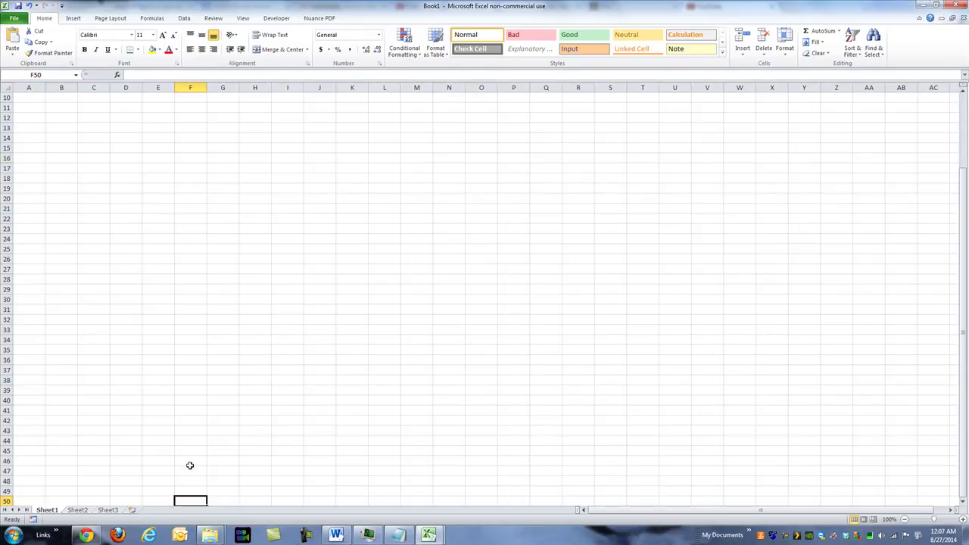
- Test the scroll area's column limit by moving across rows 28 and 32 to column F and selecting other cells inside the area
click(65, 280)
key(Right)
key(Right)
key(Right)
key(Right)
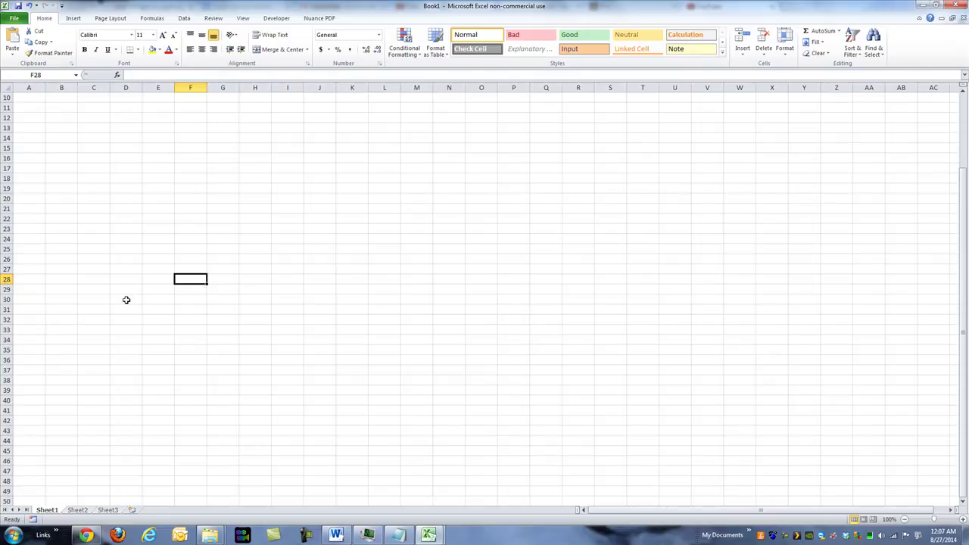
click(156, 315)
key(Right)
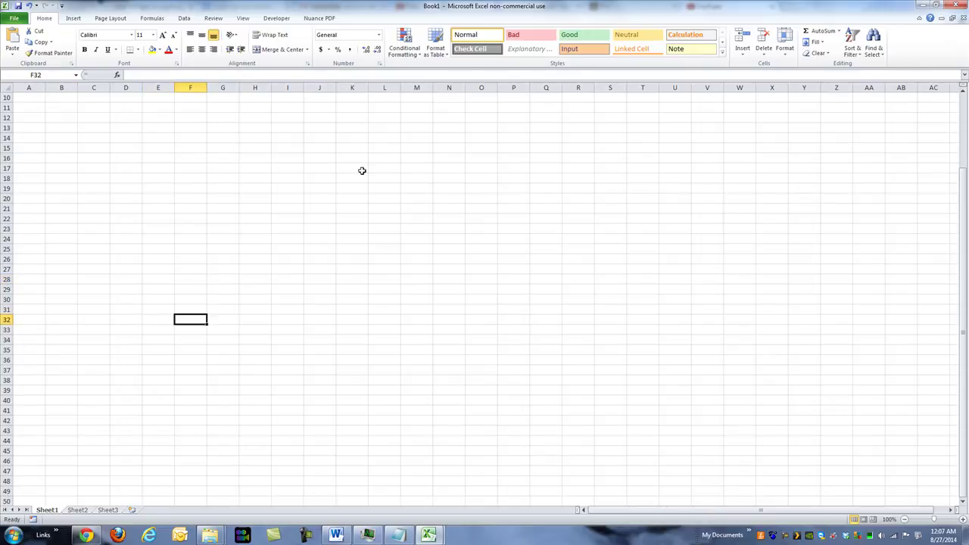
click(179, 211)
click(84, 189)
click(191, 261)
- Clear Sheet1's ScrollArea property in the Visual Basic editor, and re-enter a1:f50 as its value
key(alt+F11)
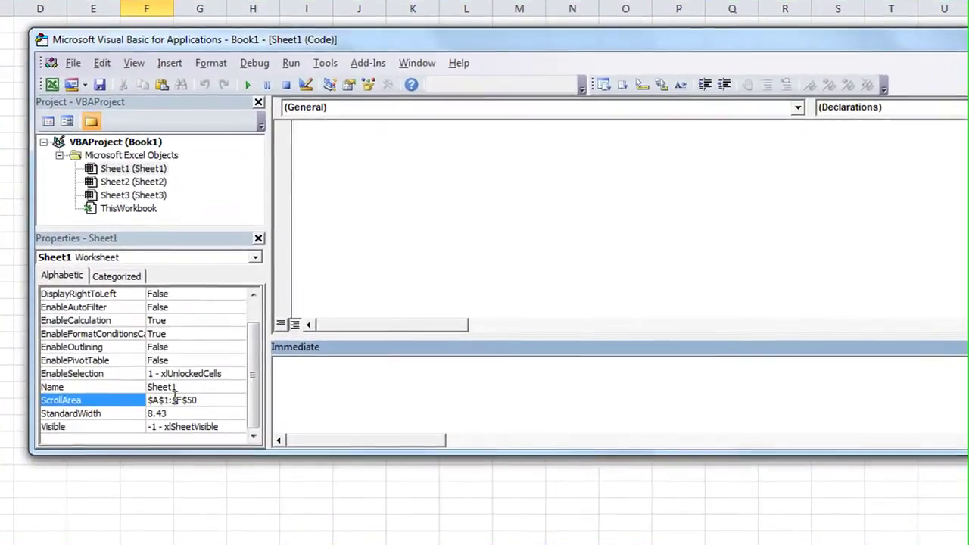
click(205, 399)
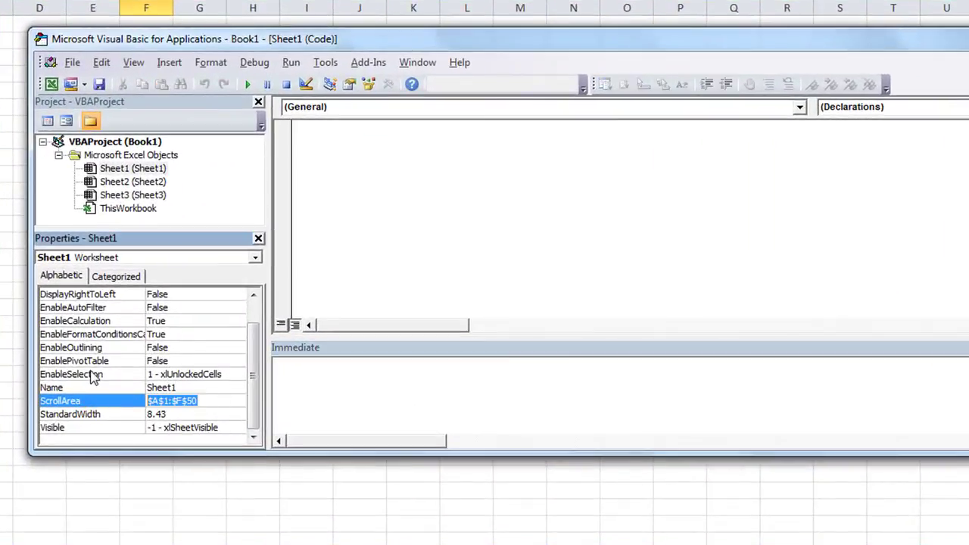
key(Delete)
click(352, 389)
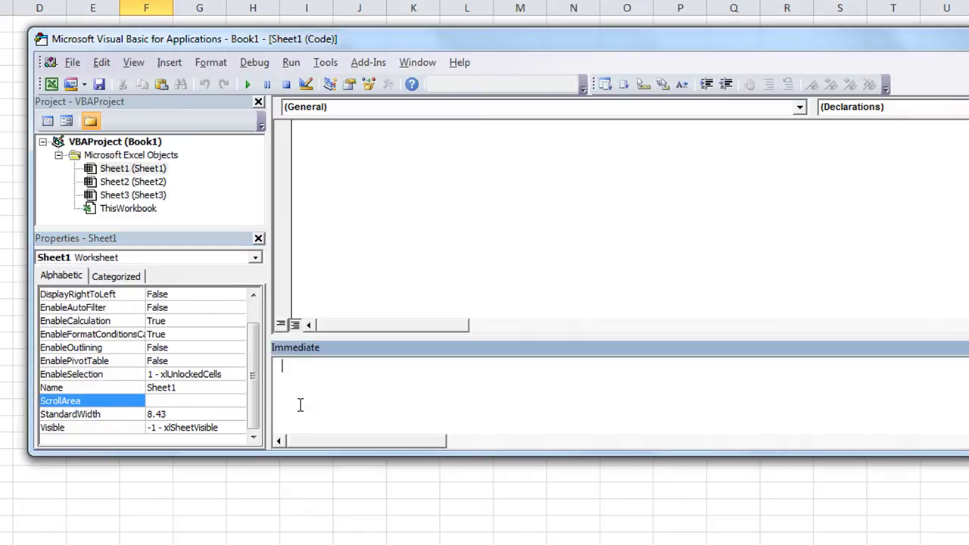
click(182, 402)
text(a1:f50)
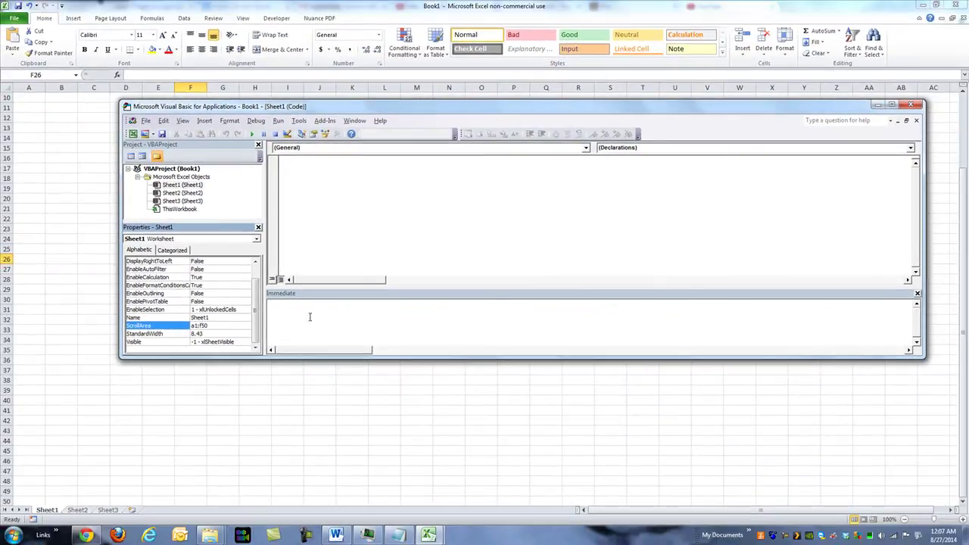
click(341, 318)
- Select the two separate ranges A1:A50 and F1:F50 together on Sheet1
click(42, 188)
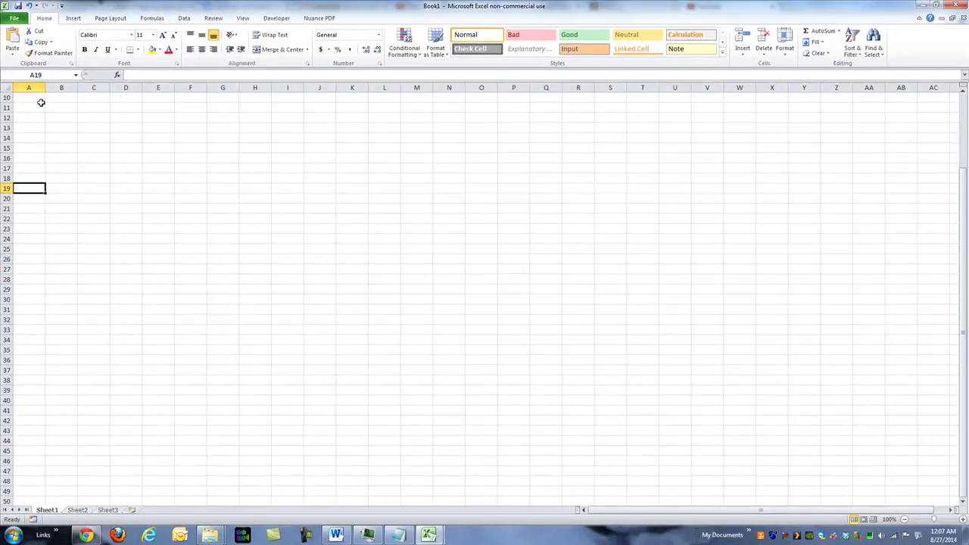
scroll(40, 154, up, 3)
drag(30, 97, 29, 481)
drag(23, 540, 21, 521)
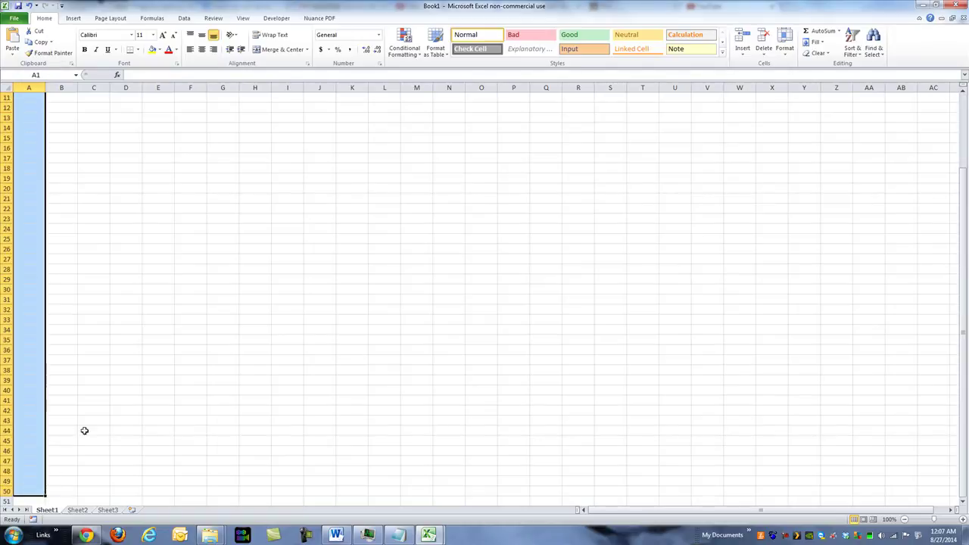
scroll(141, 310, up, 4)
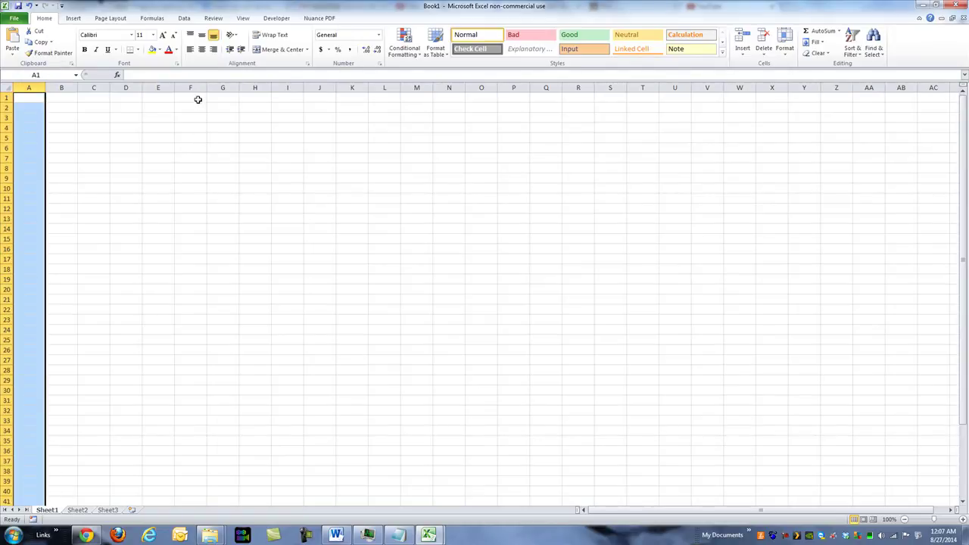
drag(198, 99, 196, 534)
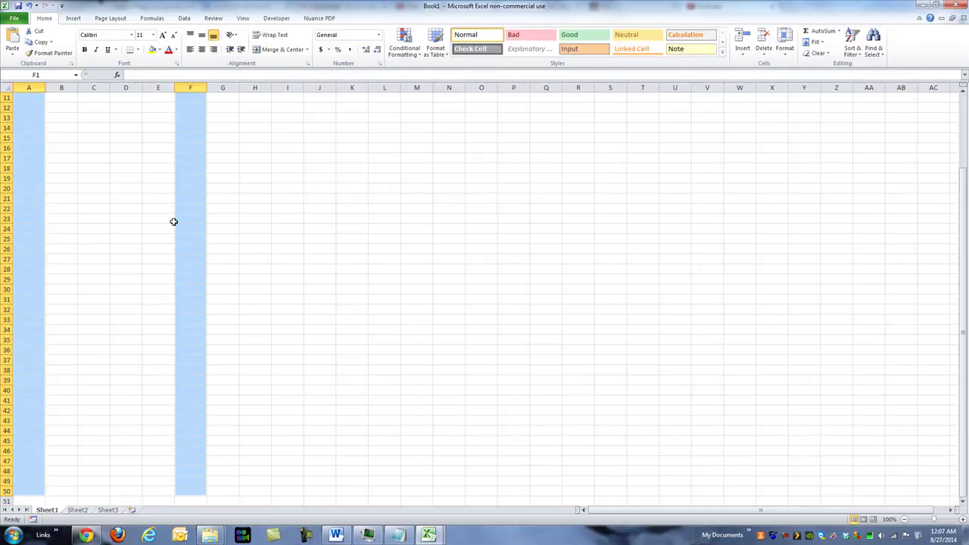
- Turn off the Locked protection option for the selected cells in columns A and F
scroll(174, 223, up, 4)
key(ctrl+1)
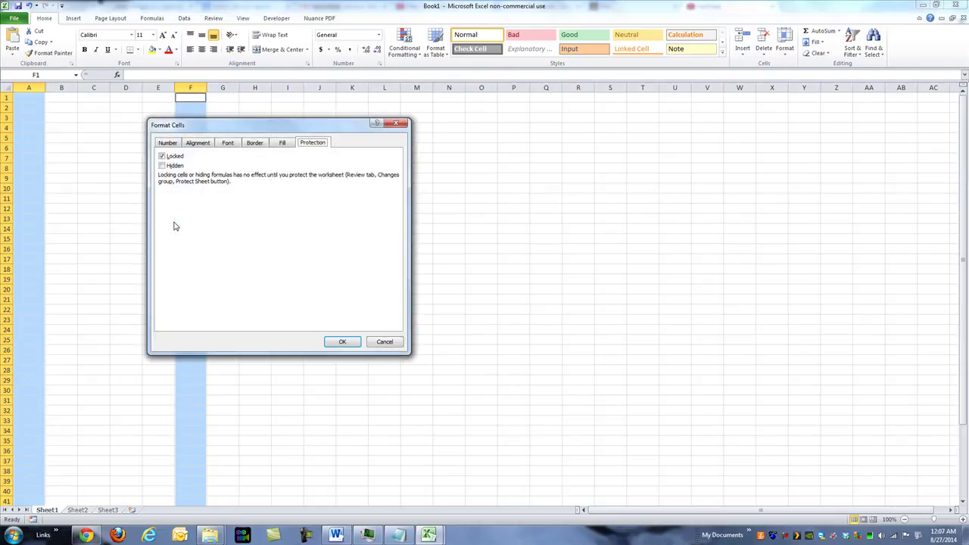
click(168, 143)
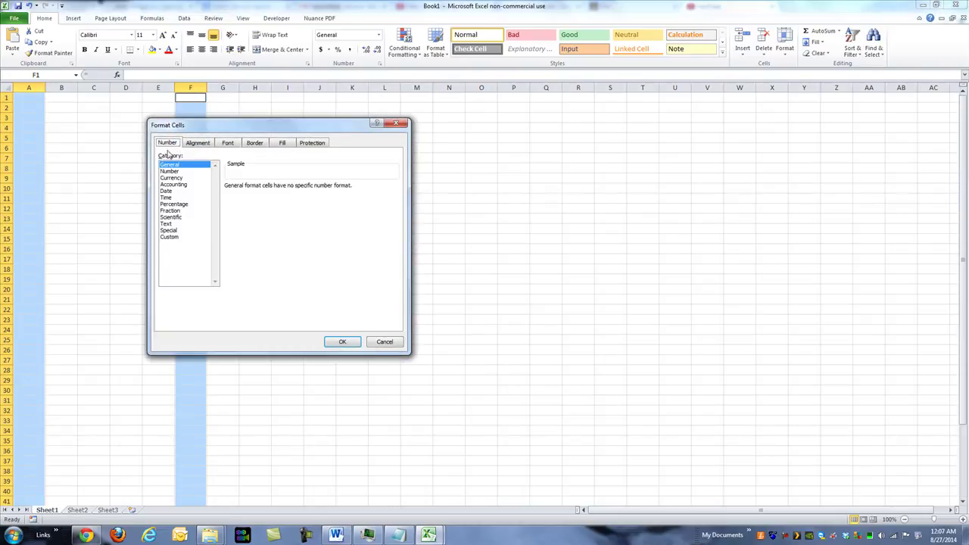
click(321, 143)
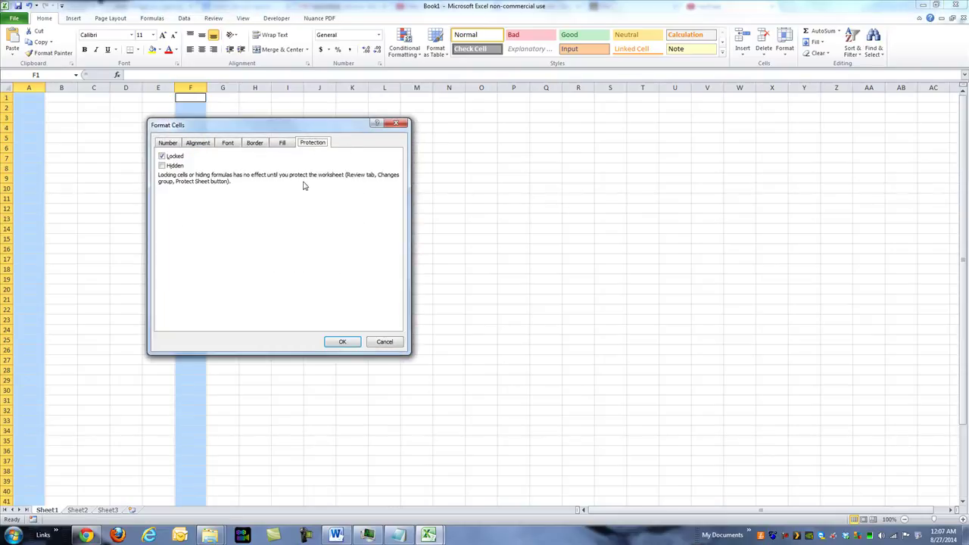
click(162, 156)
click(342, 343)
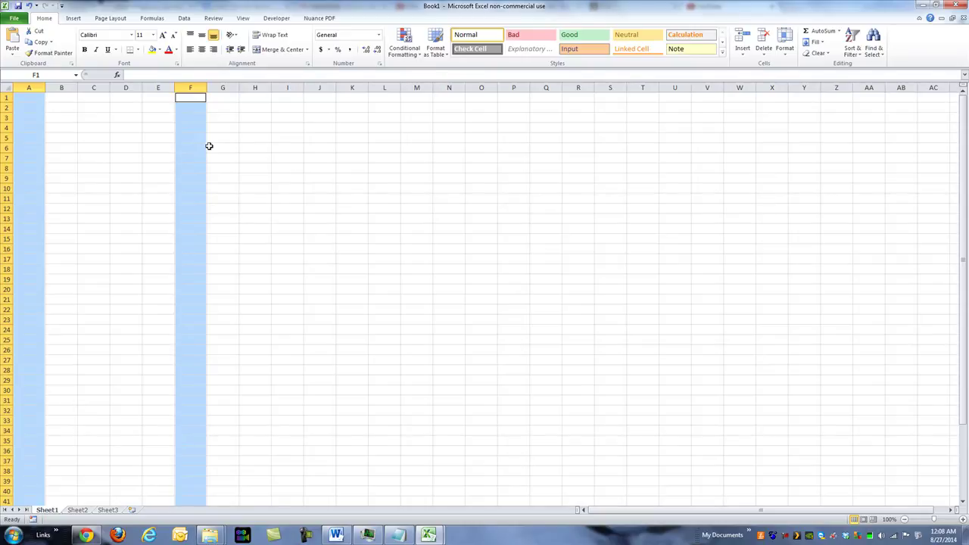
- Protect Sheet1 without a password, allowing only unlocked cells to be selected, and test it by selecting cell F20
click(66, 115)
click(127, 157)
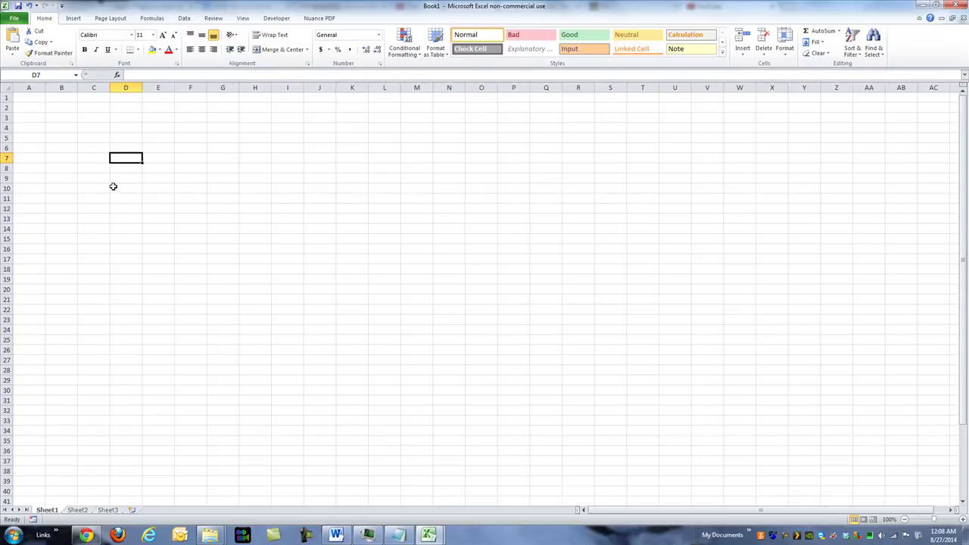
key(alt)
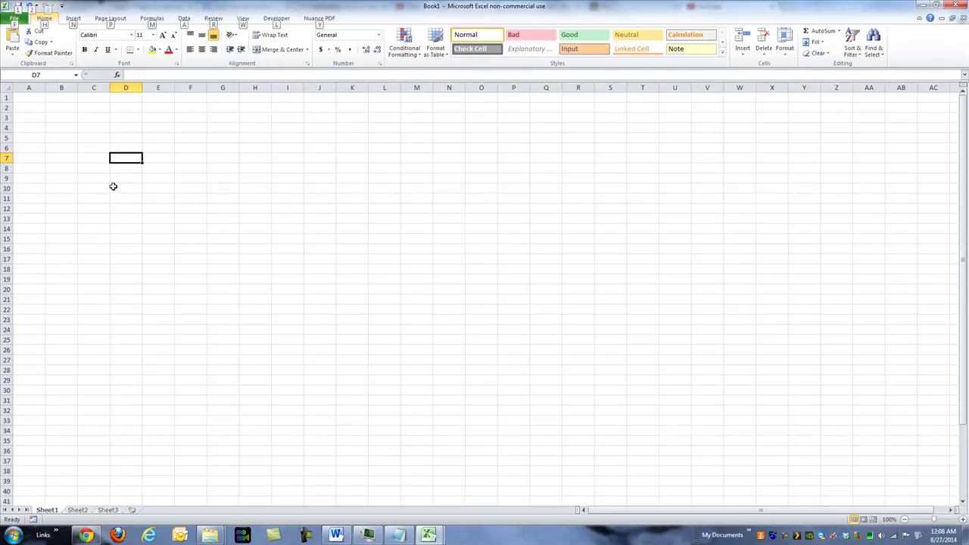
key(t)
key(p)
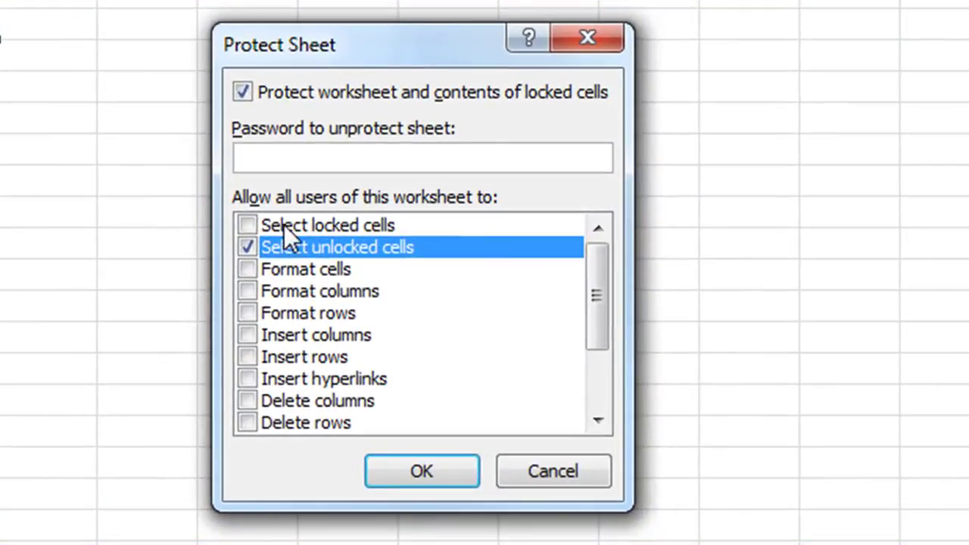
click(248, 225)
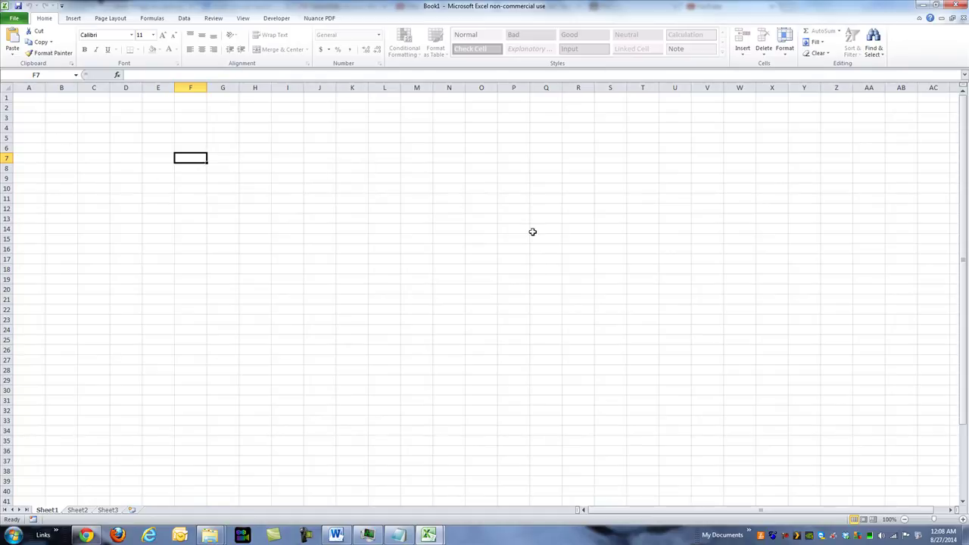
click(186, 288)
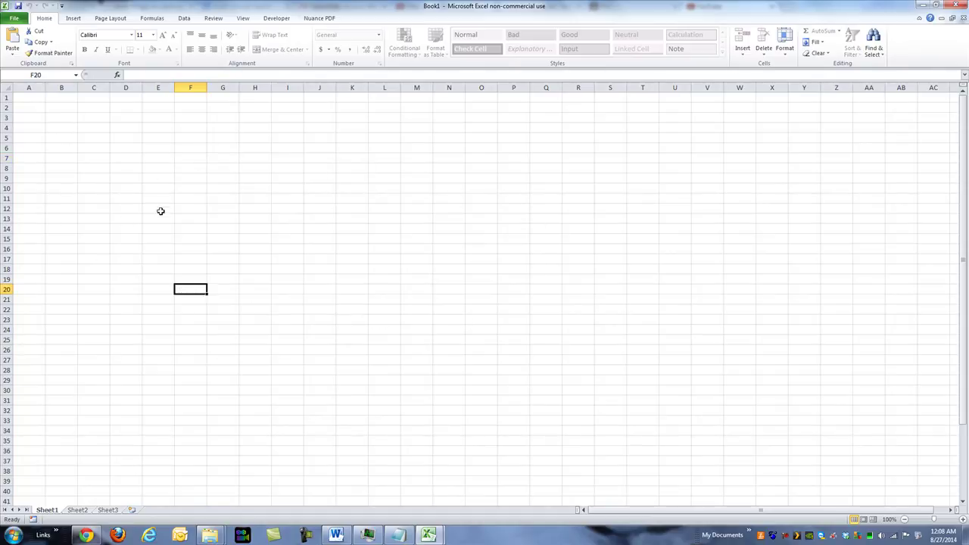
- Test selection in the unlocked columns by selecting F14:F23, cell A3, the range A9:A18 and cell A50
click(186, 200)
drag(189, 228, 205, 320)
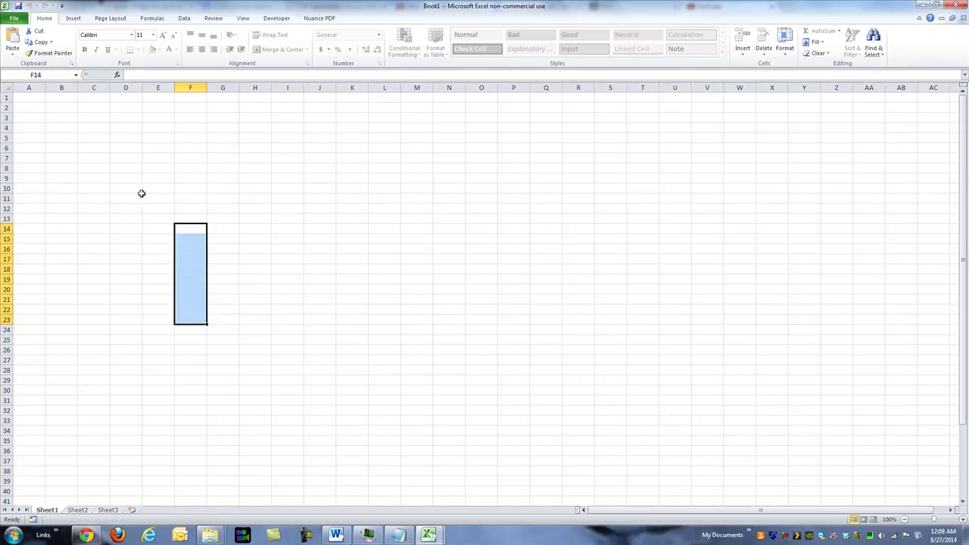
click(30, 116)
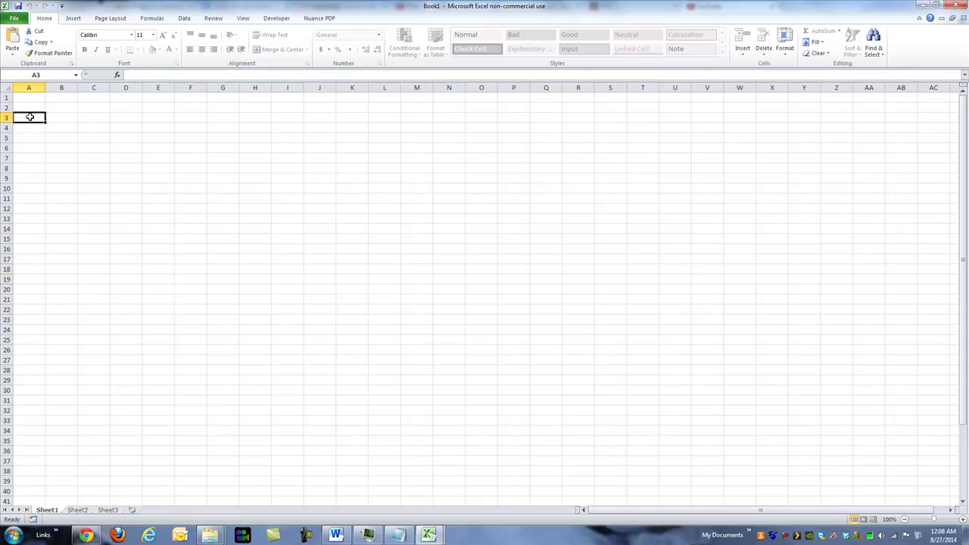
drag(23, 176, 23, 277)
scroll(24, 281, down, 3)
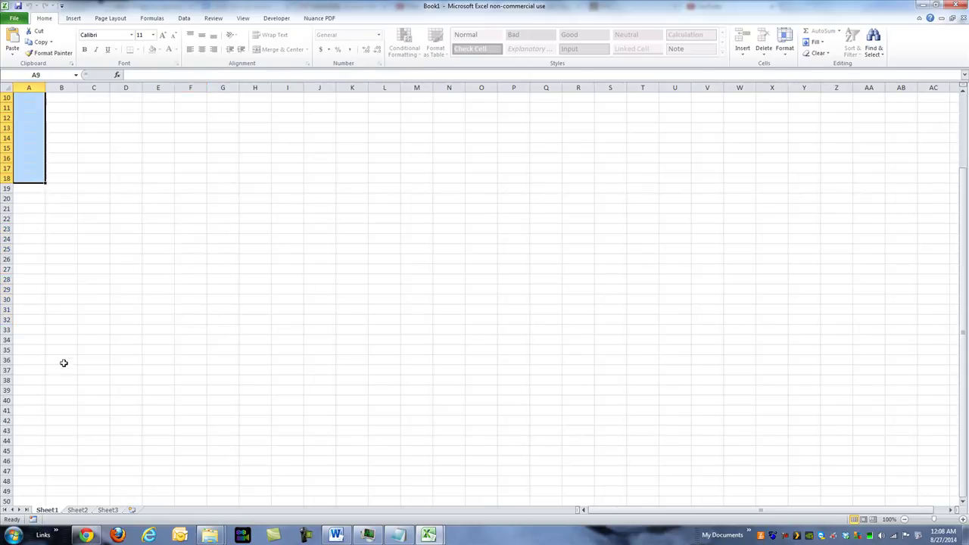
click(31, 498)
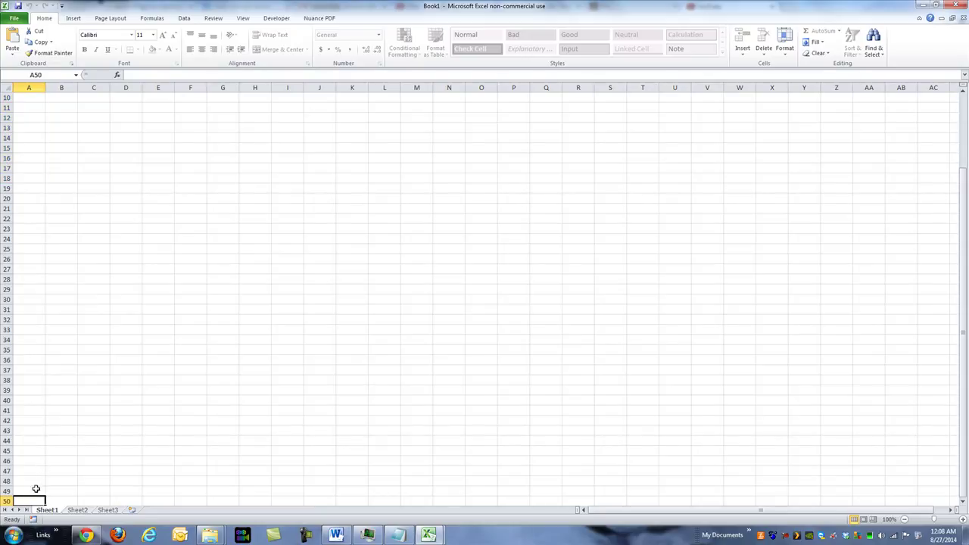
scroll(174, 491, up, 3)
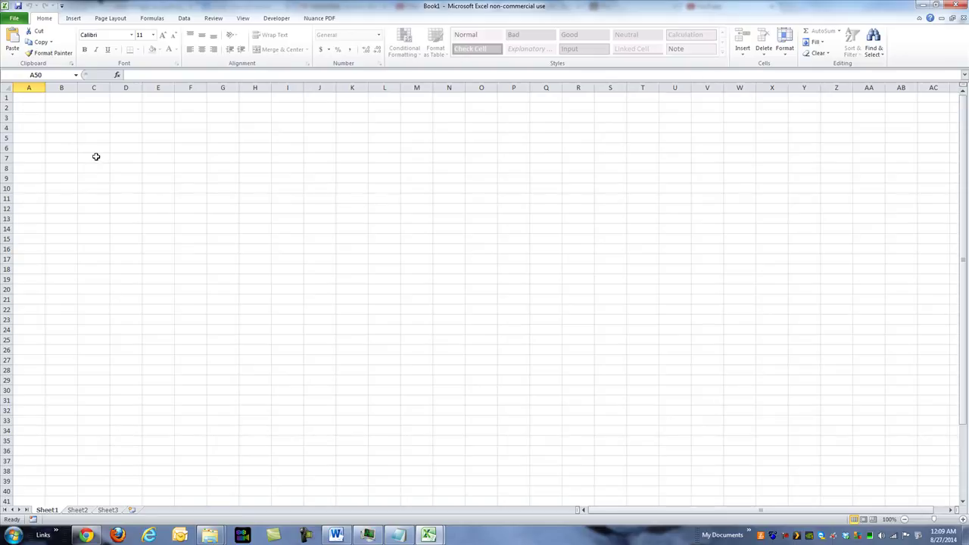
- Clear Sheet1's ScrollArea property in the Visual Basic editor, and test selection on the sheet near row 50 by selecting cell A45
key(alt+F11)
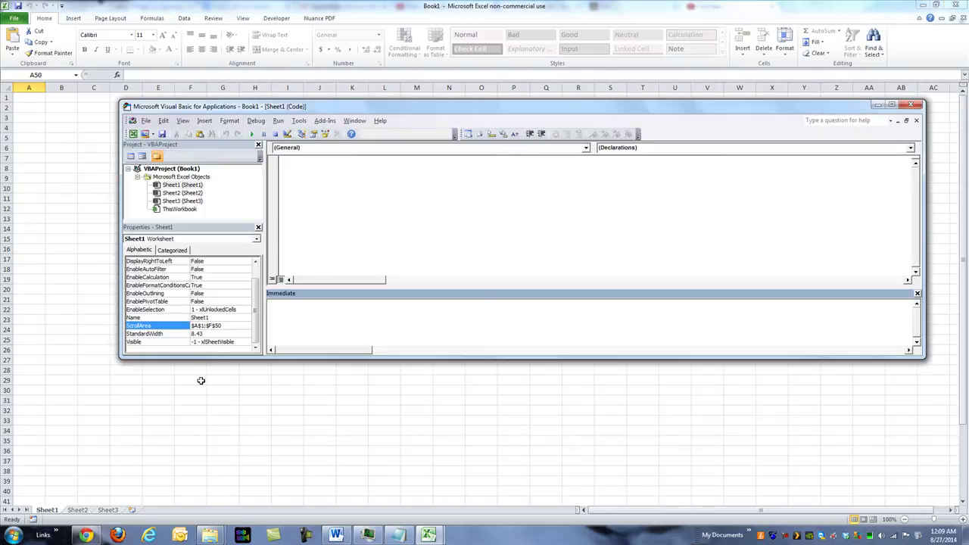
click(220, 325)
key(Delete)
click(338, 328)
key(alt+F11)
scroll(43, 348, down, 10)
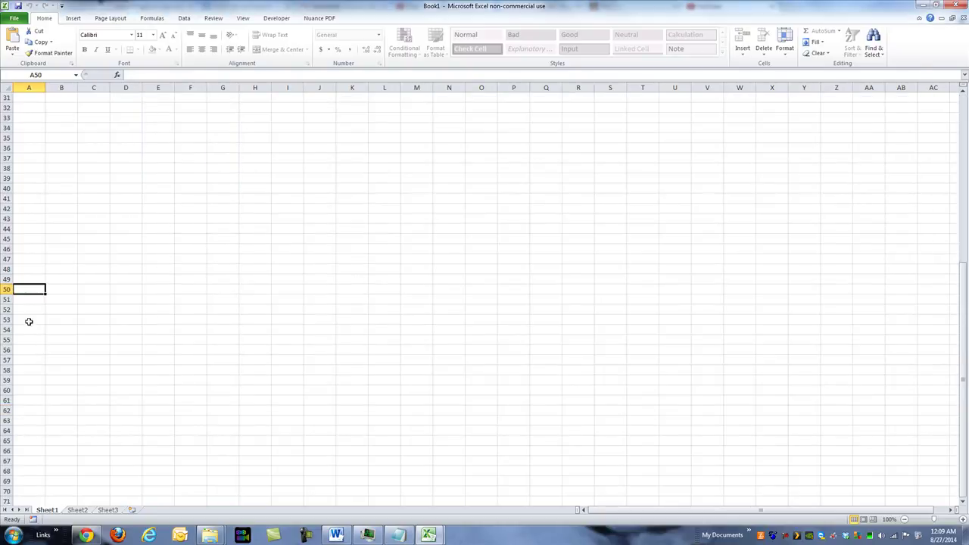
click(35, 238)
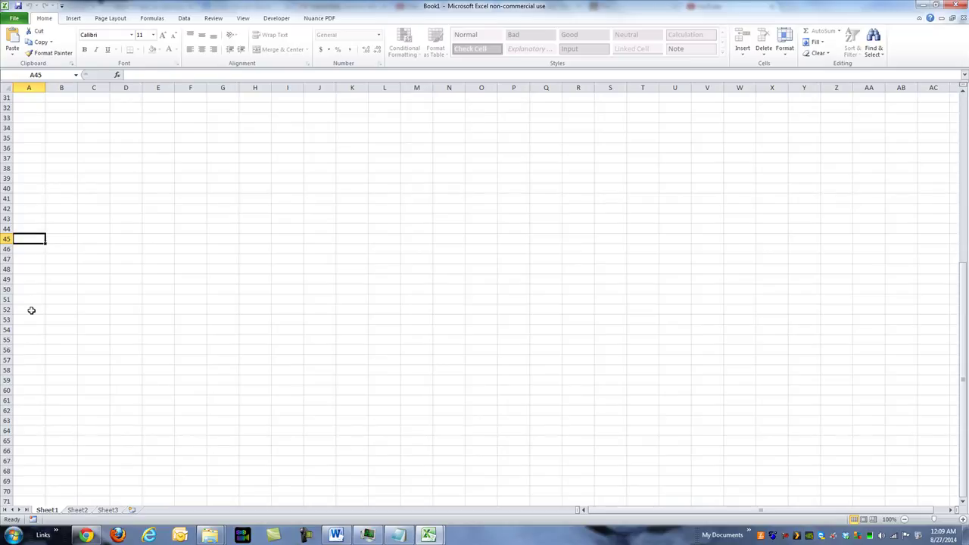